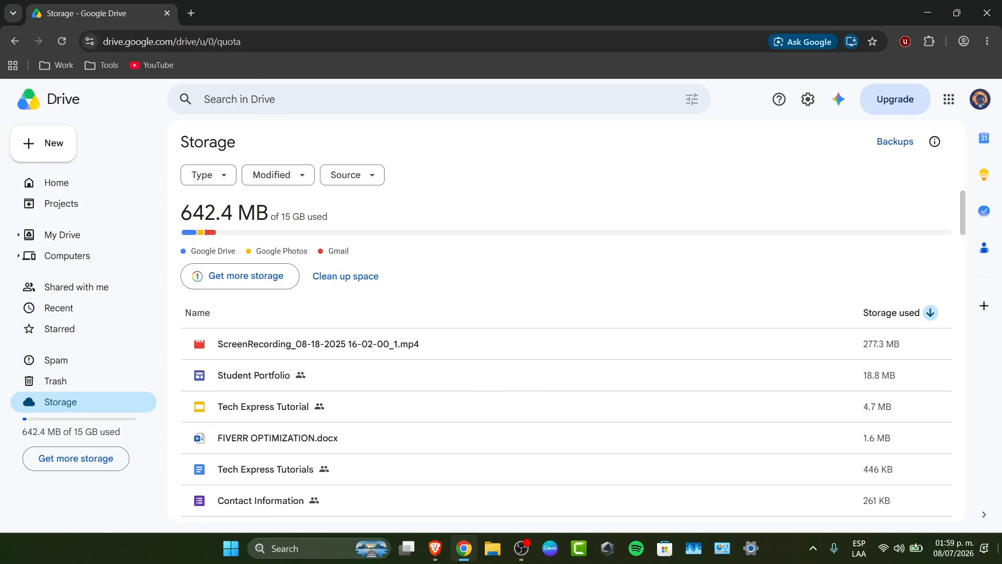
# Step: Switch from the browser to the desktop and open Task Manager
pyautogui.click(1001, 560)
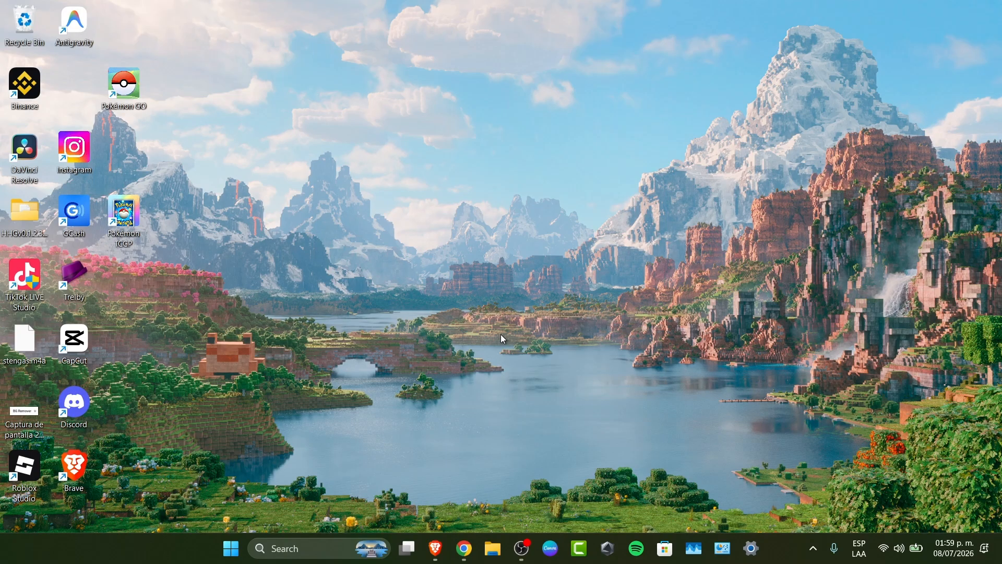
pyautogui.click(228, 560)
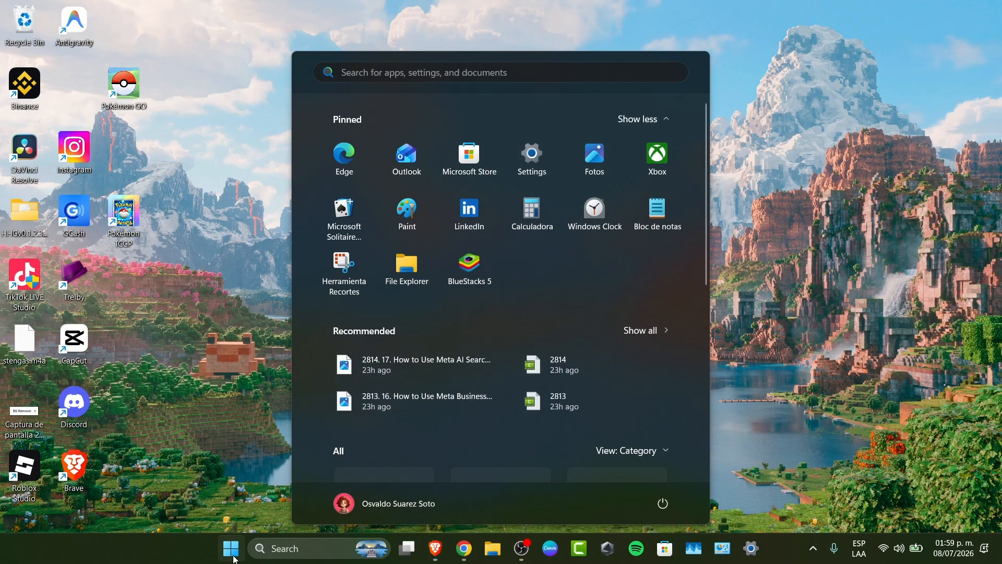
pyautogui.click(228, 558)
pyautogui.rightClick(229, 559)
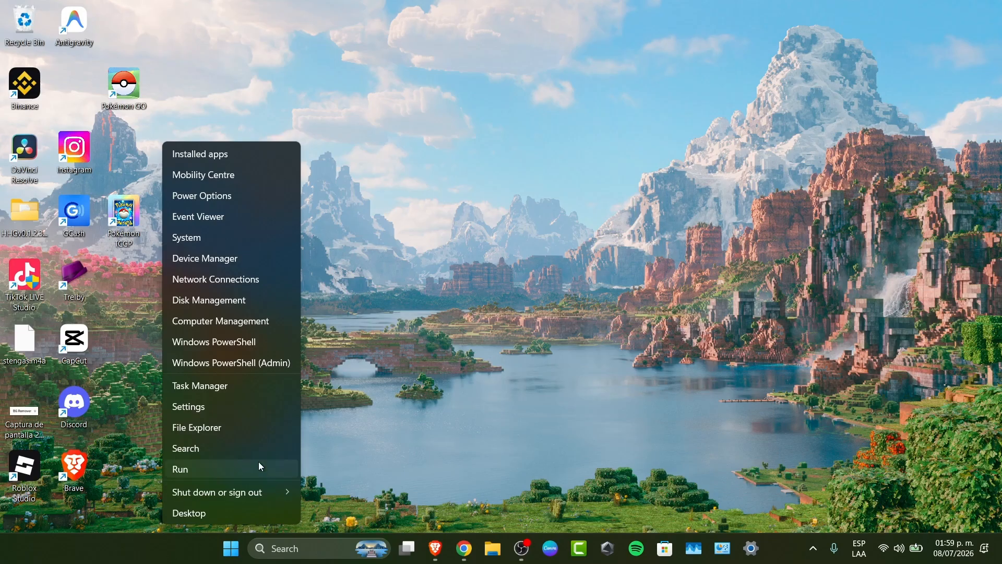
pyautogui.click(221, 386)
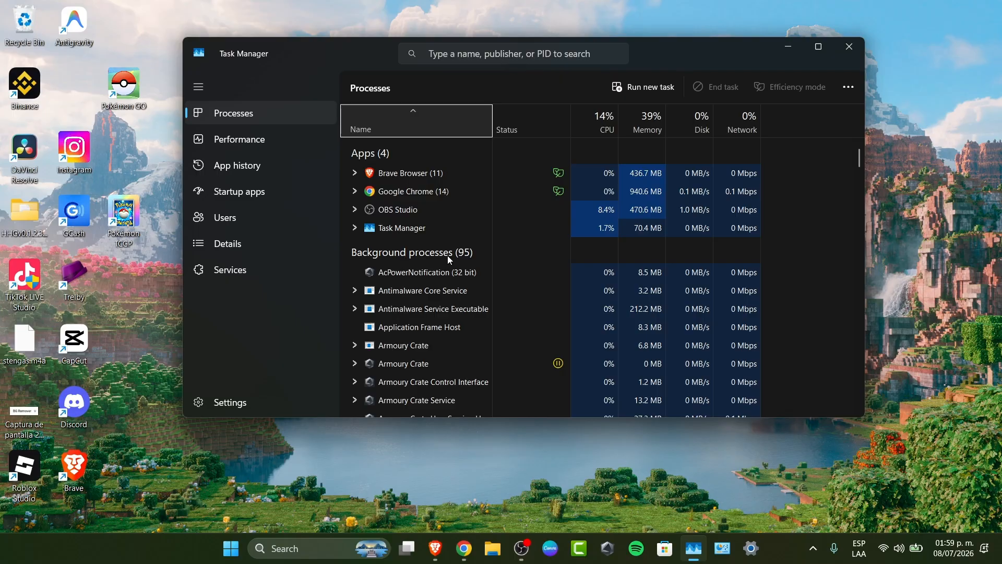
# Step: Examine the running apps and background processes with their resource usage, select OBS Studio, and close Task Manager
pyautogui.scroll(-10, 477, 315)
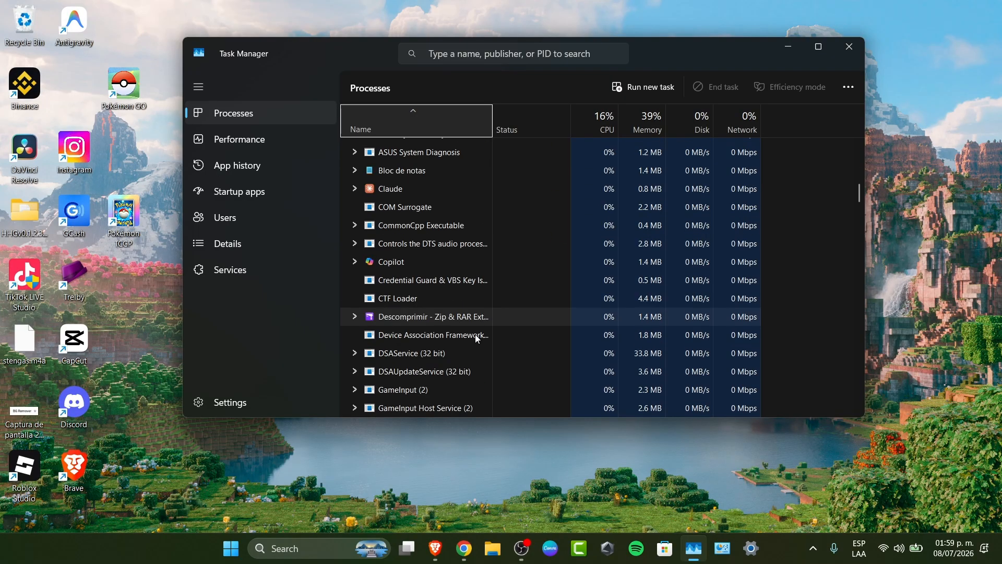
pyautogui.scroll(-6, 477, 339)
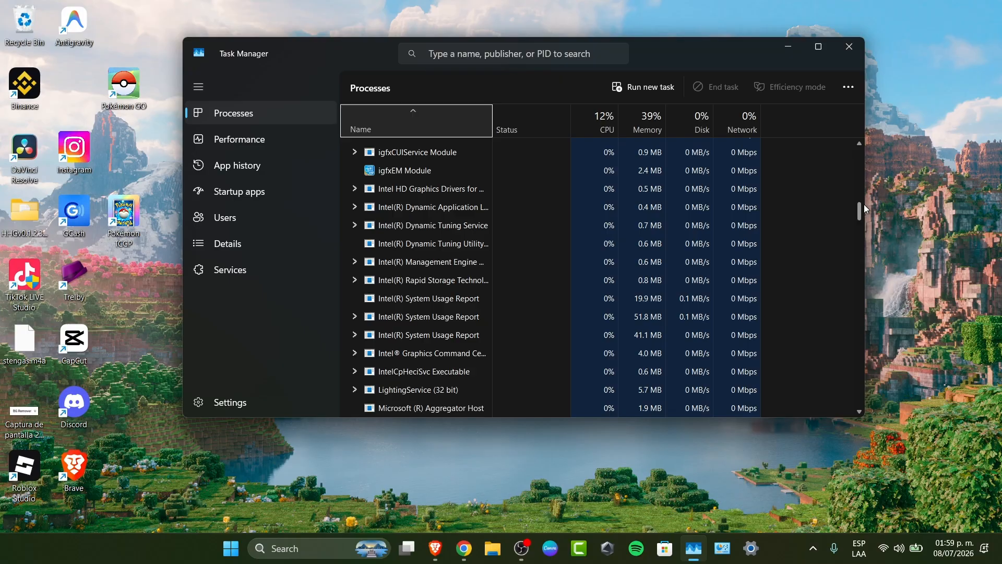
pyautogui.moveTo(864, 205); pyautogui.dragTo(855, 129)
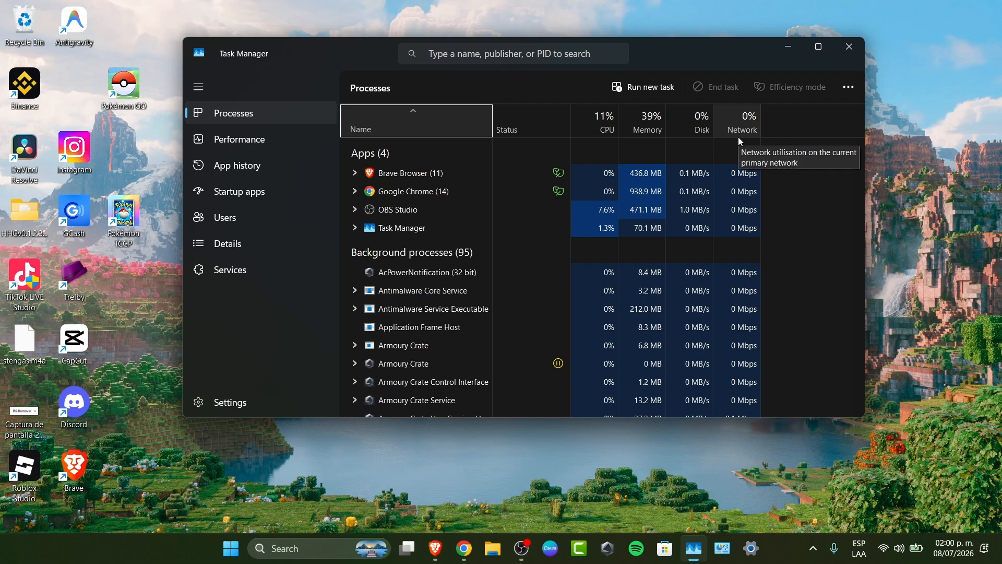
pyautogui.click(386, 210)
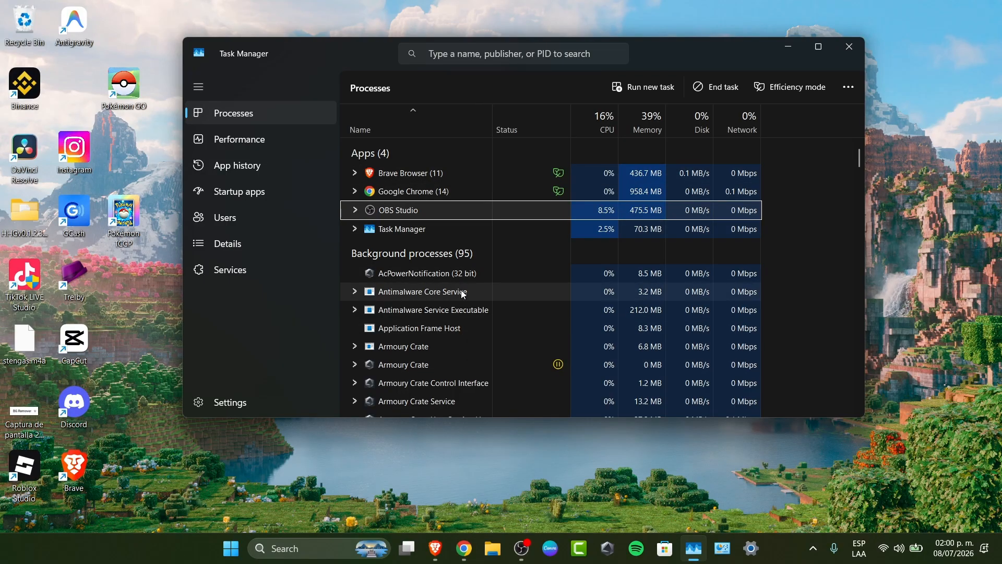
pyautogui.click(842, 42)
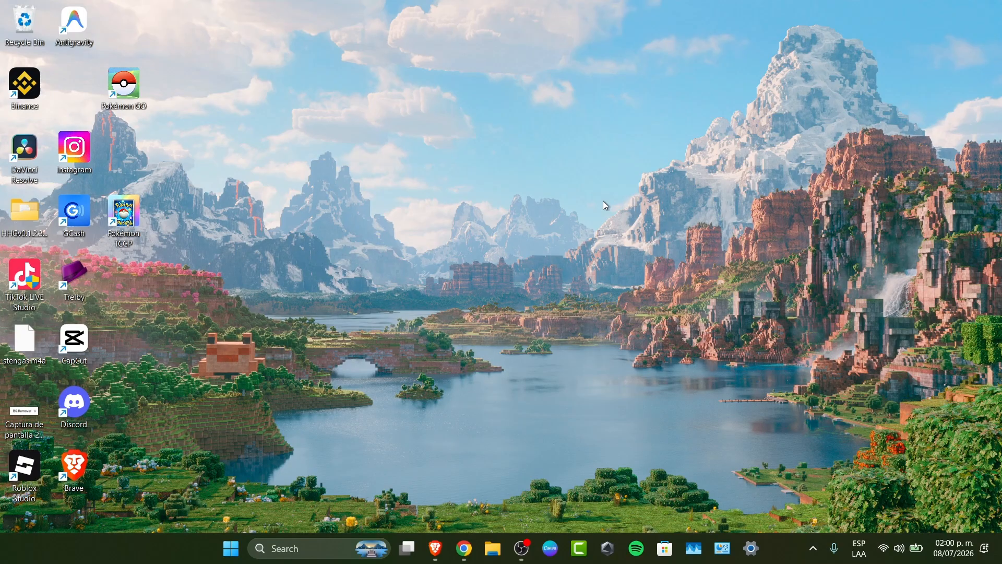
# Step: Open Windows Settings and show the advanced options of Minecraft for Windows from the installed apps
pyautogui.click(751, 548)
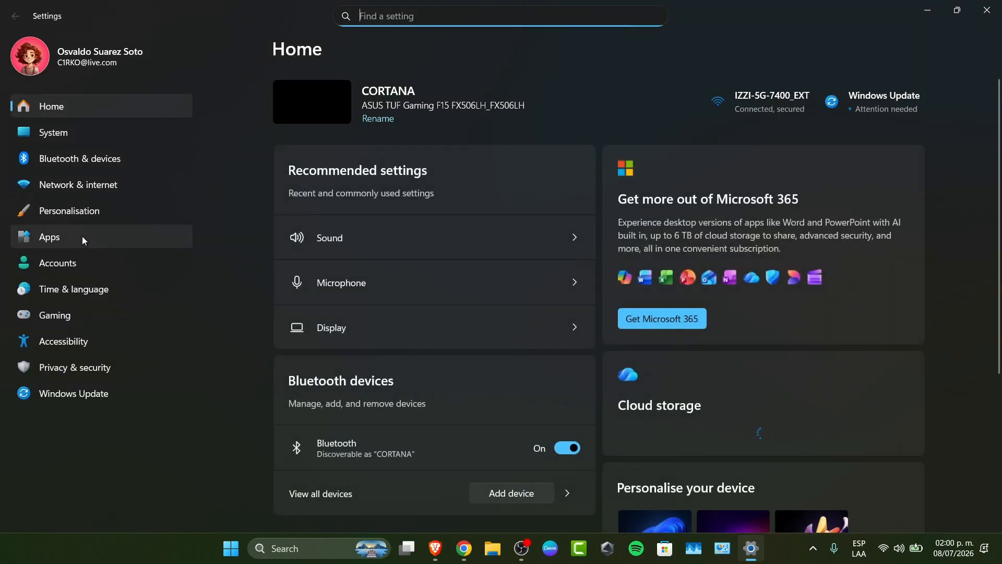
pyautogui.click(82, 236)
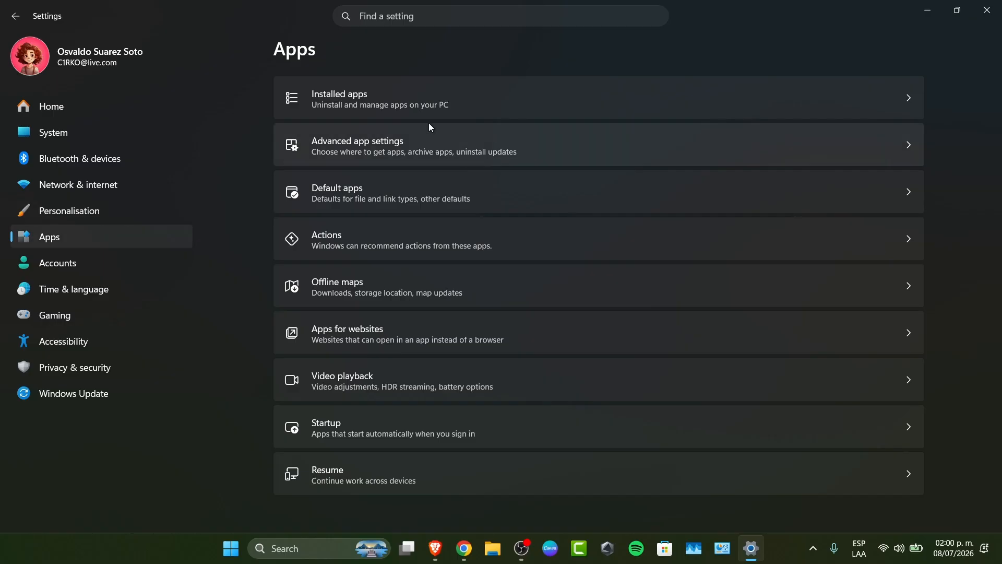
pyautogui.click(456, 109)
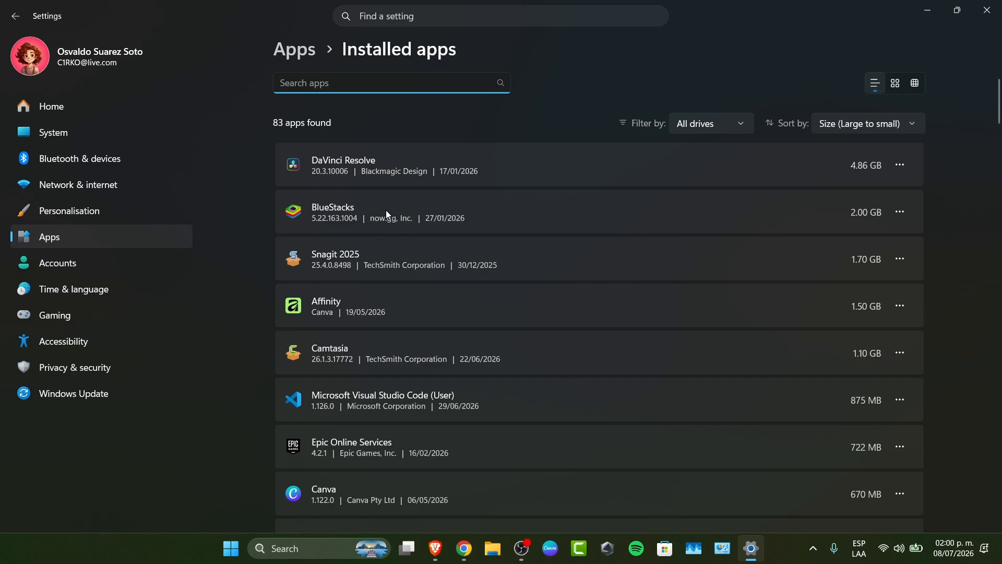
pyautogui.click(899, 212)
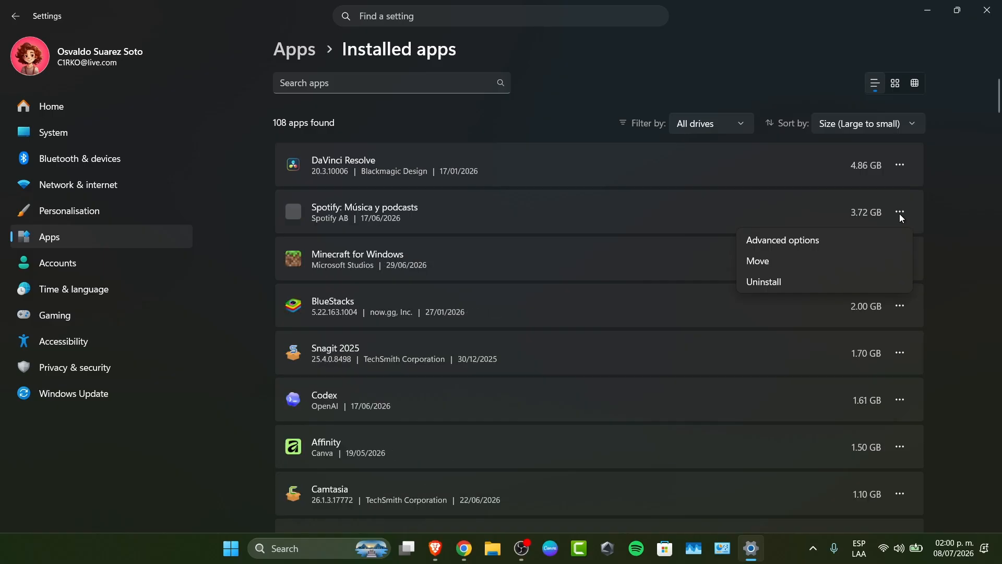
pyautogui.click(853, 238)
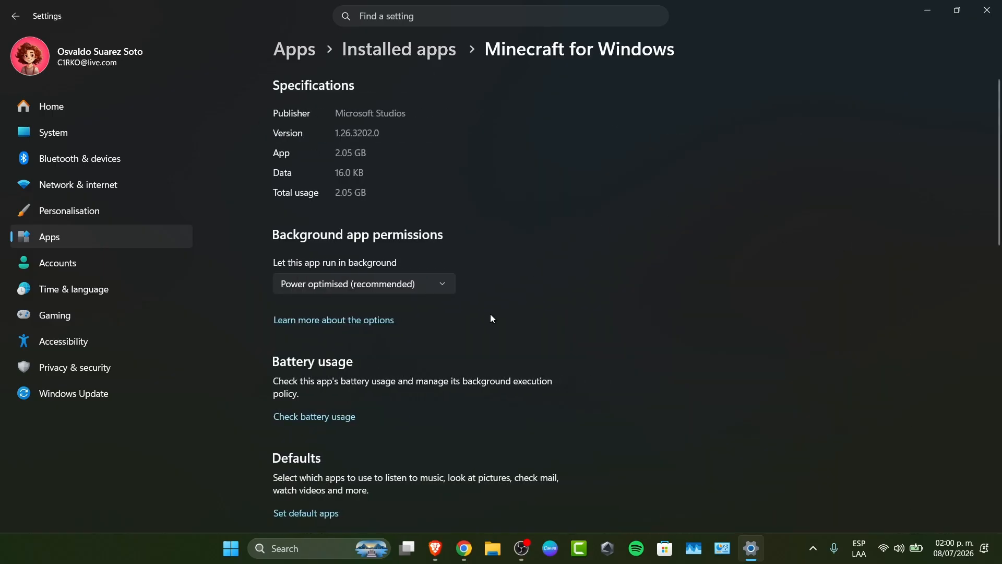
# Step: Review the Minecraft for Windows app options, including the choices for letting it run in the background
pyautogui.scroll(-8, 461, 347)
pyautogui.scroll(-4, 460, 349)
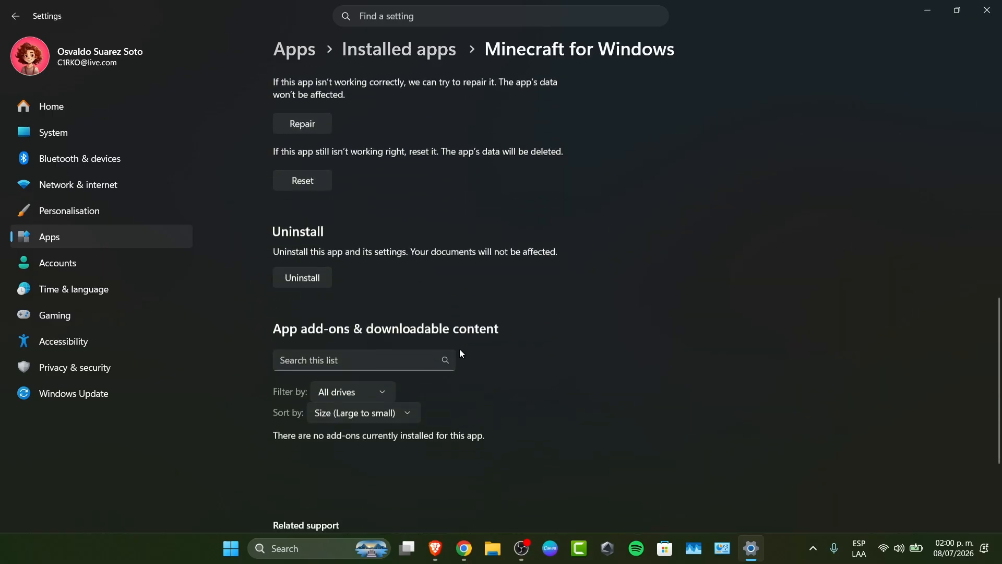
pyautogui.scroll(12, 459, 350)
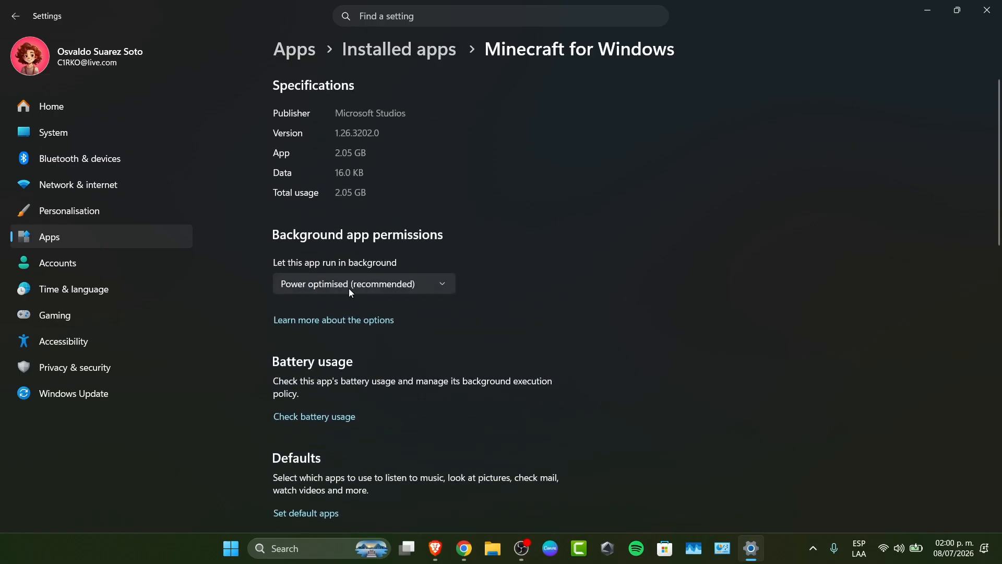
pyautogui.click(349, 289)
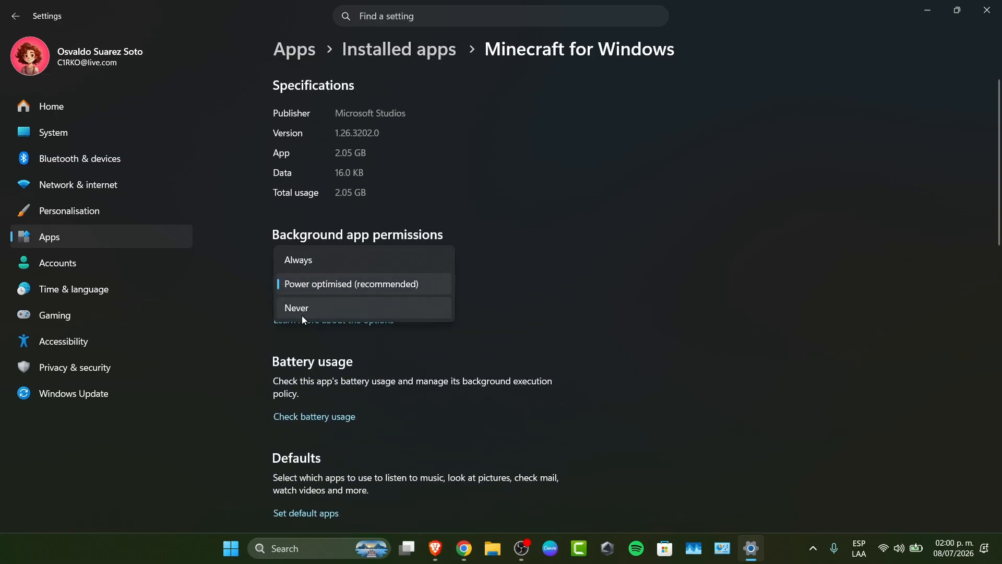
pyautogui.click(522, 289)
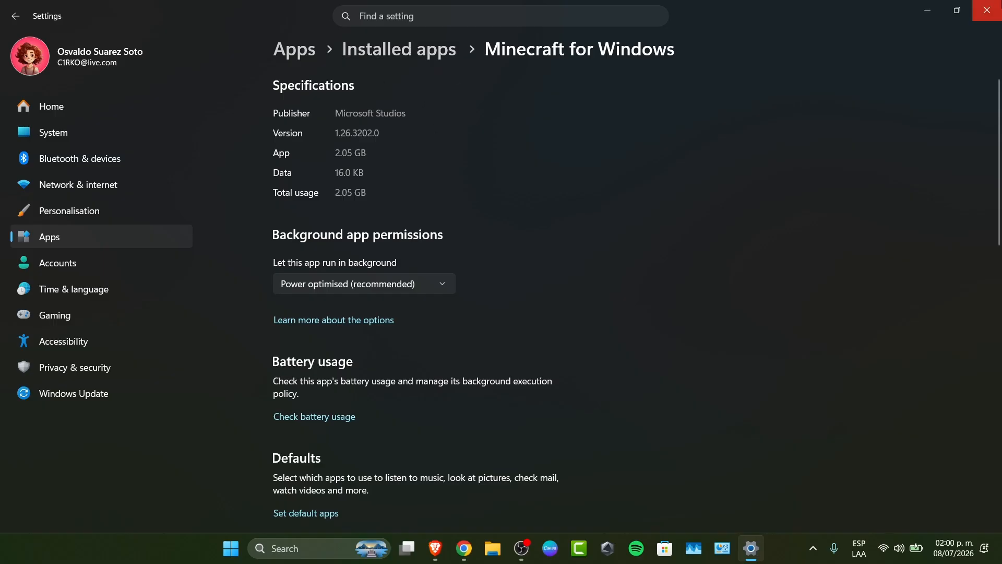
# Step: Close Settings and open the Startup apps list in Task Manager
pyautogui.click(987, 10)
pyautogui.rightClick(226, 553)
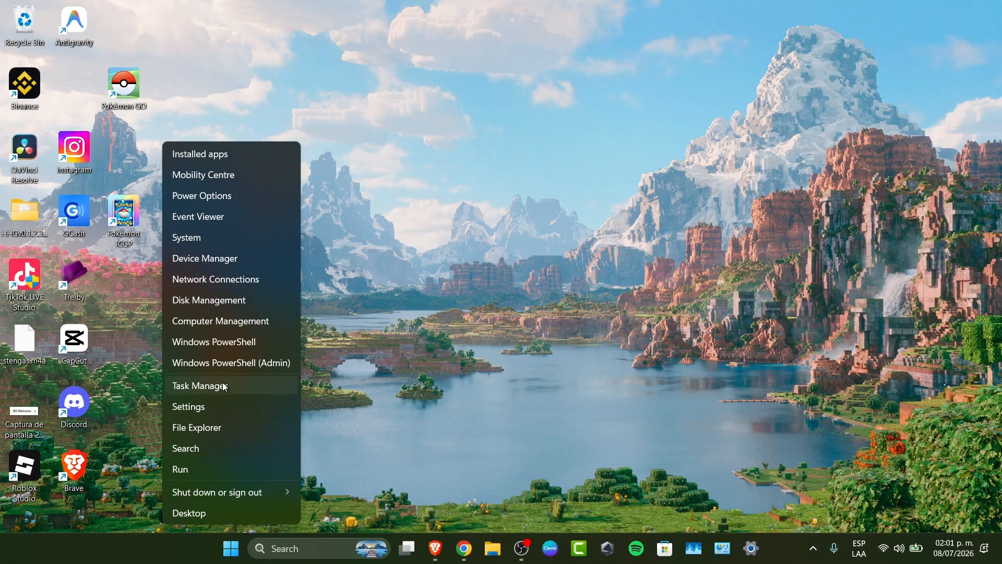
pyautogui.click(214, 386)
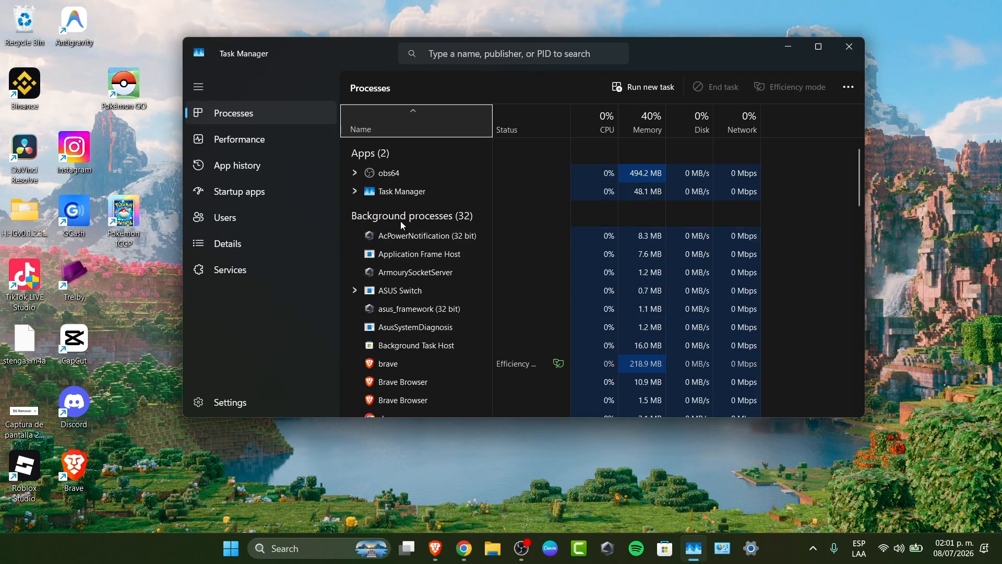
pyautogui.click(259, 196)
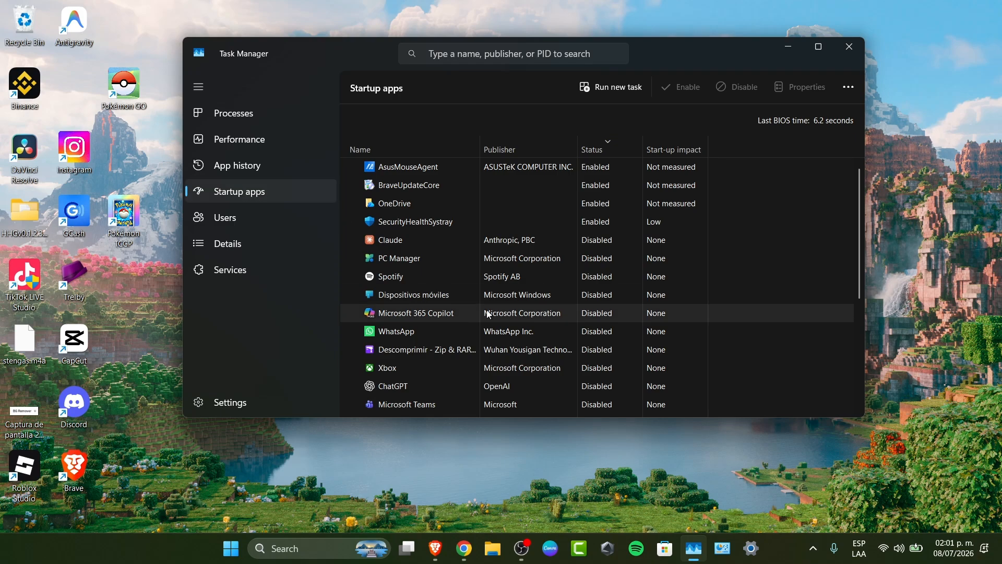
# Step: Examine which startup apps are enabled or disabled, selecting WhatsApp and SecurityHealthSystray to check the available actions
pyautogui.scroll(-4, 490, 318)
pyautogui.click(420, 196)
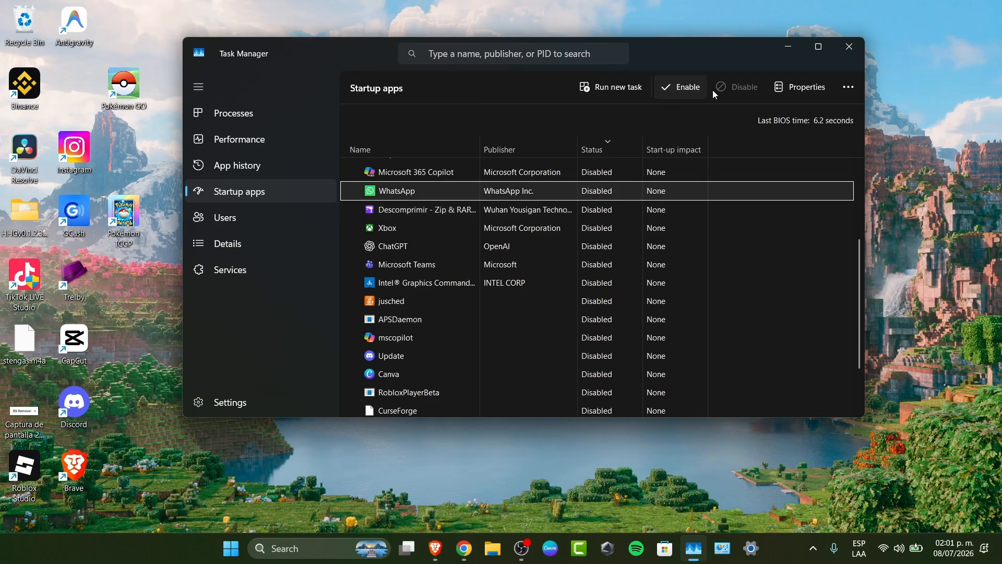
pyautogui.scroll(3, 472, 225)
pyautogui.scroll(1, 472, 221)
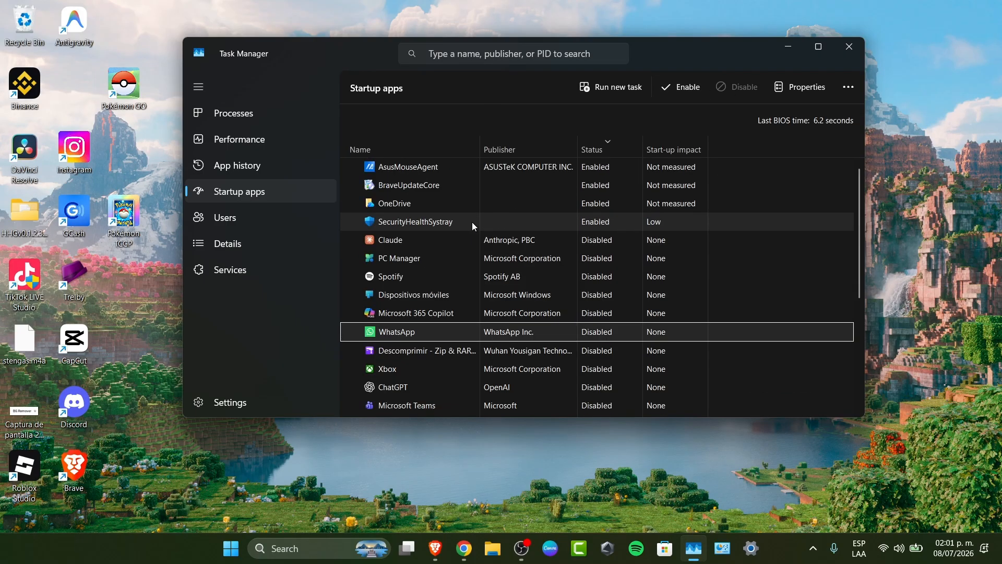
pyautogui.click(472, 221)
pyautogui.scroll(-4, 468, 214)
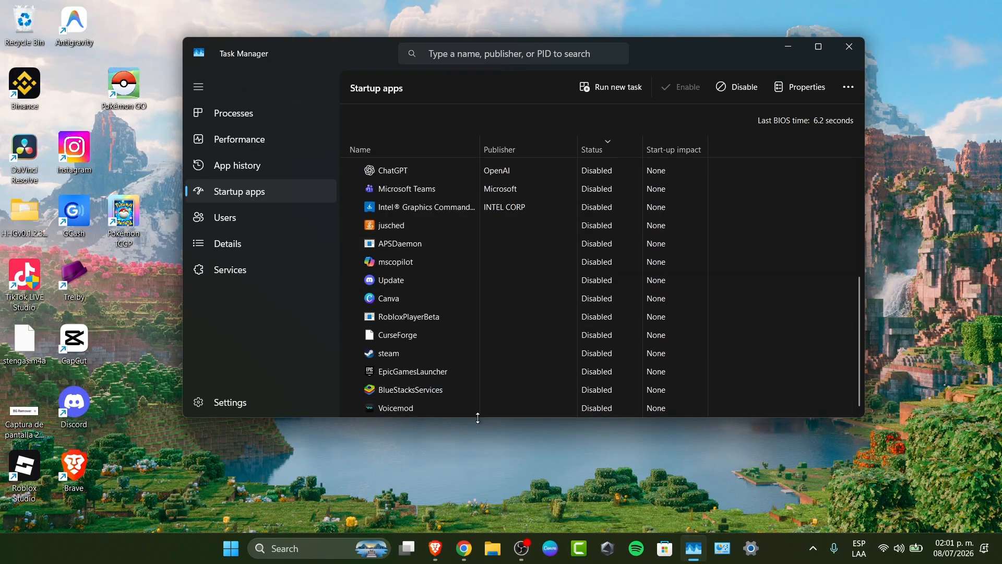
# Step: Make the Task Manager window taller to review more of the startup apps, and close it
pyautogui.moveTo(472, 417); pyautogui.dragTo(468, 517)
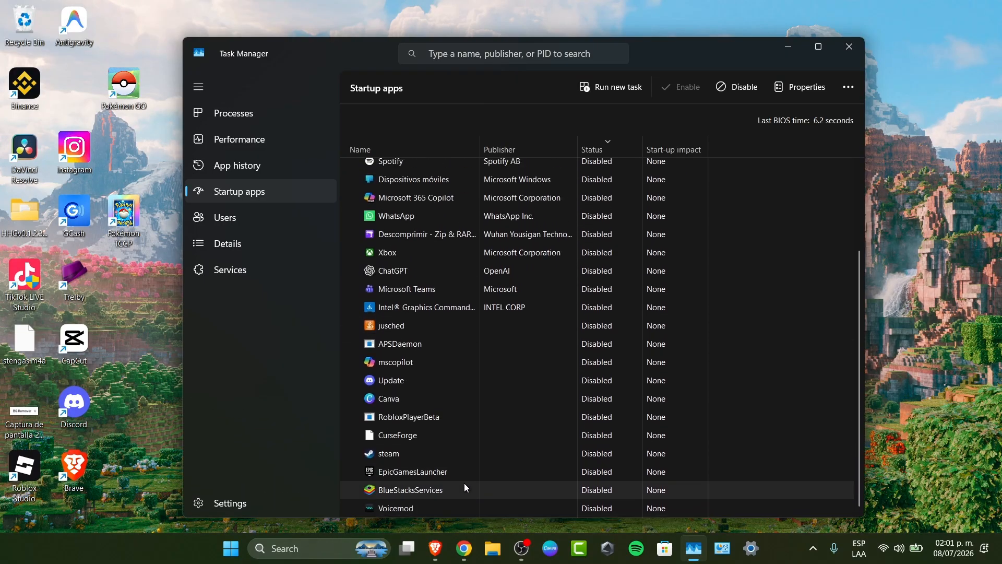
pyautogui.scroll(2, 465, 484)
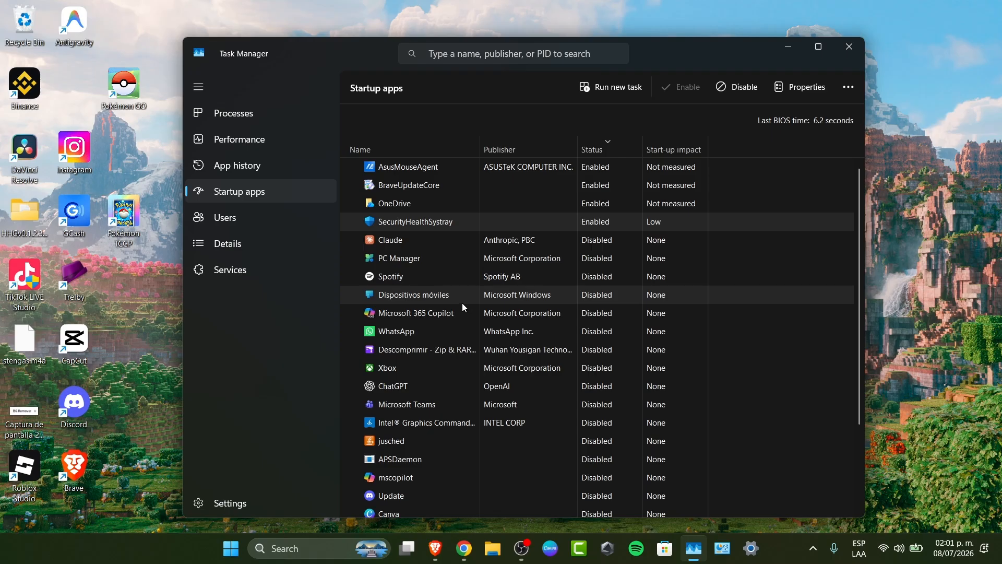
pyautogui.click(849, 46)
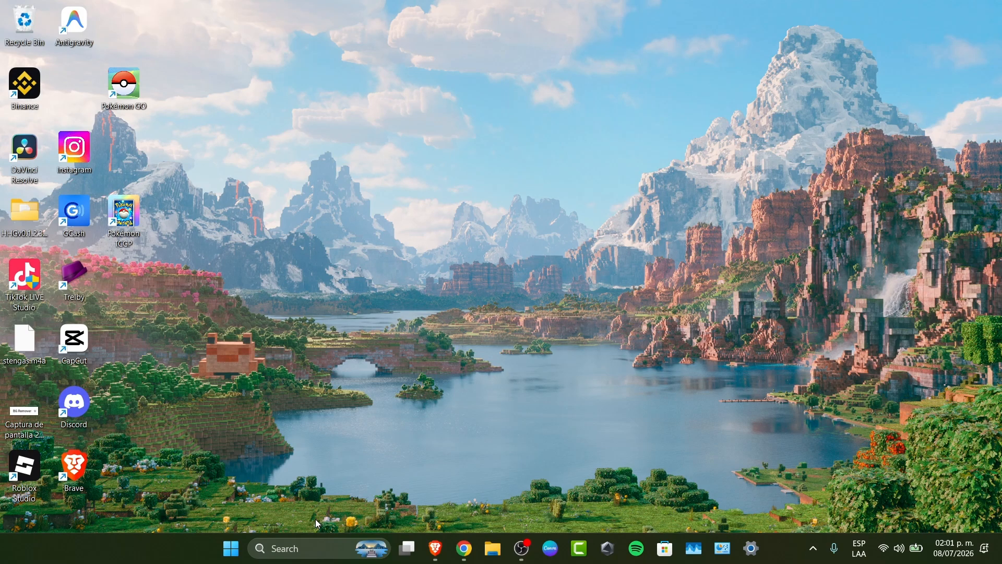
# Step: Reopen Task Manager and empty the Recycle Bin, permanently deleting its items
pyautogui.rightClick(231, 548)
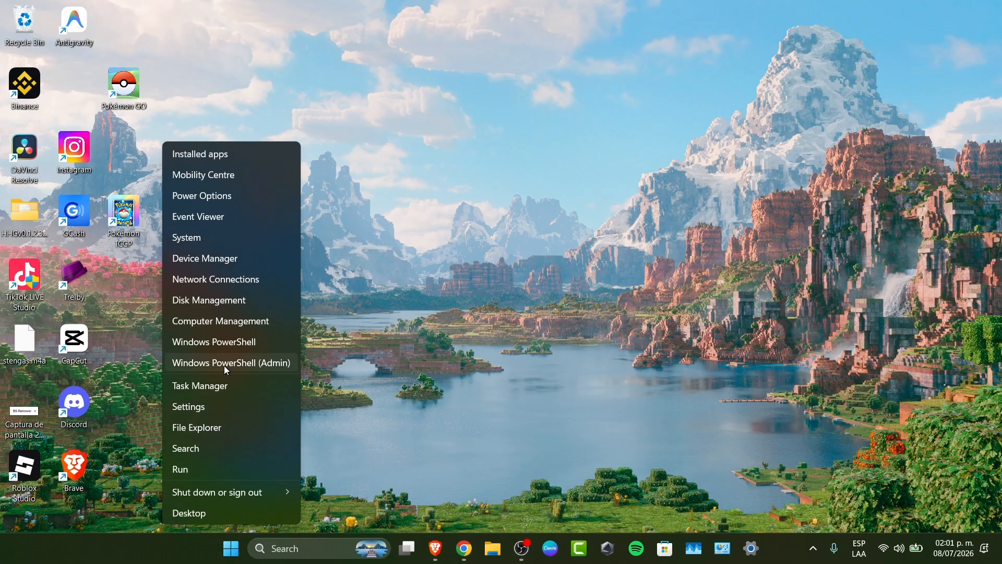
pyautogui.click(221, 387)
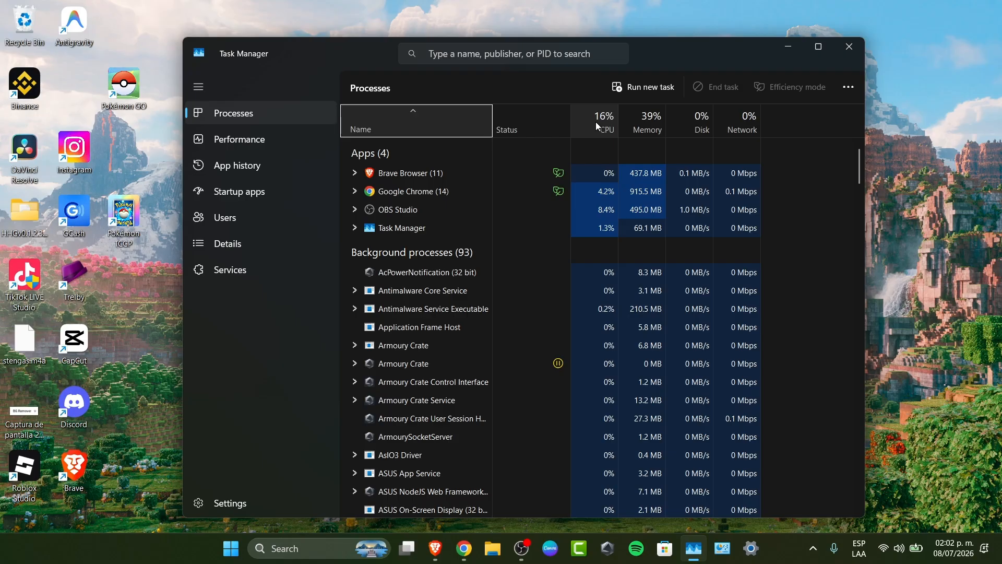
pyautogui.rightClick(27, 22)
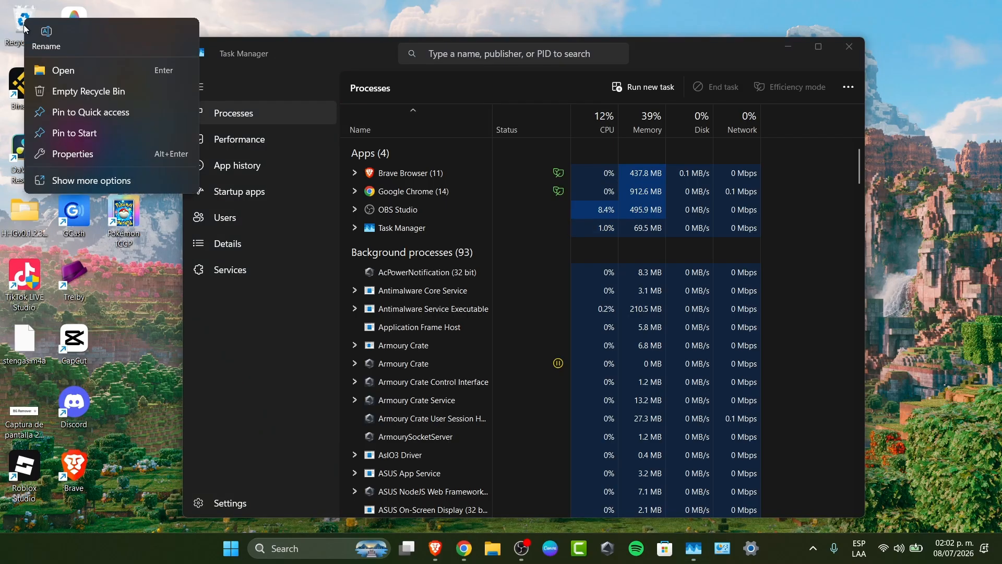
pyautogui.click(83, 95)
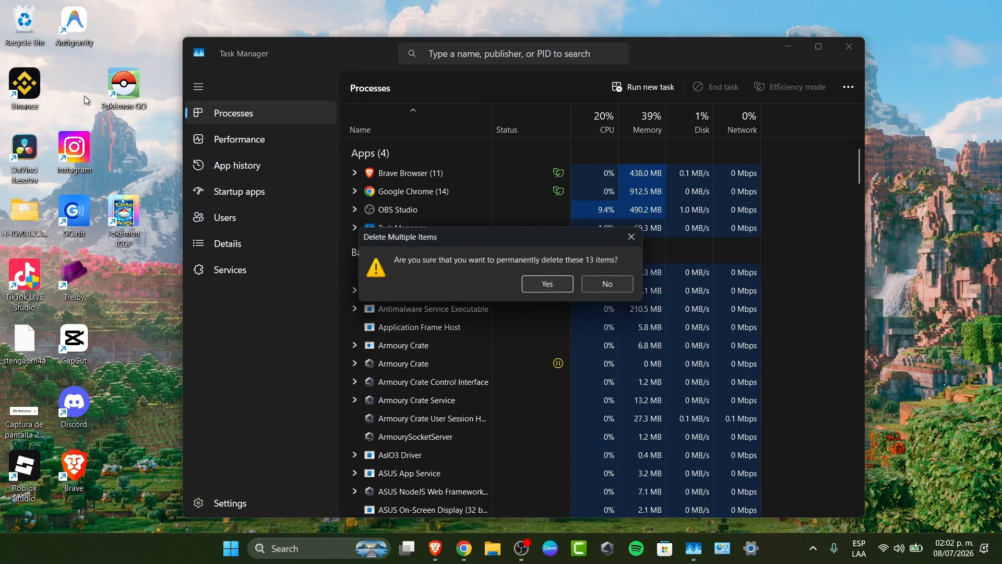
pyautogui.click(558, 285)
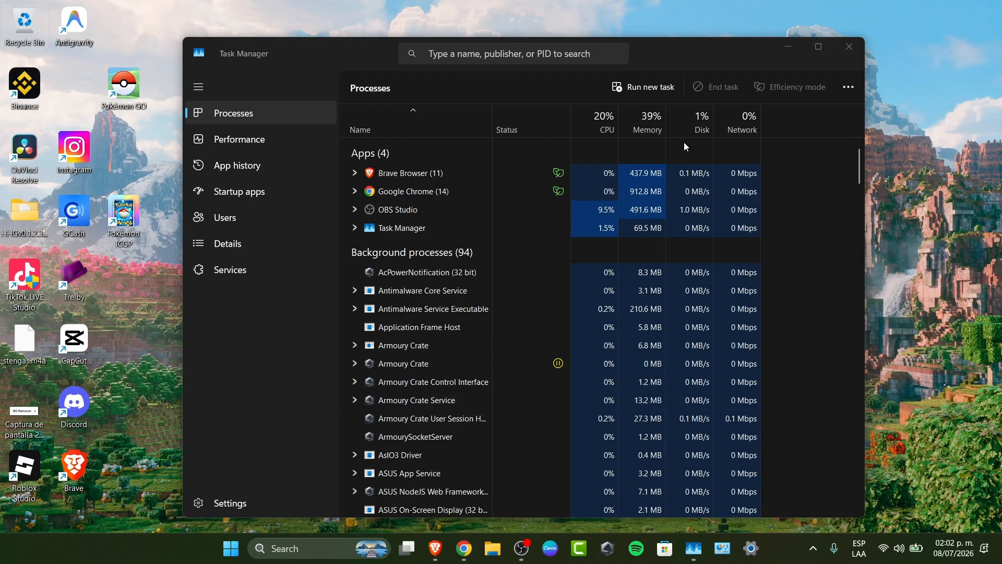